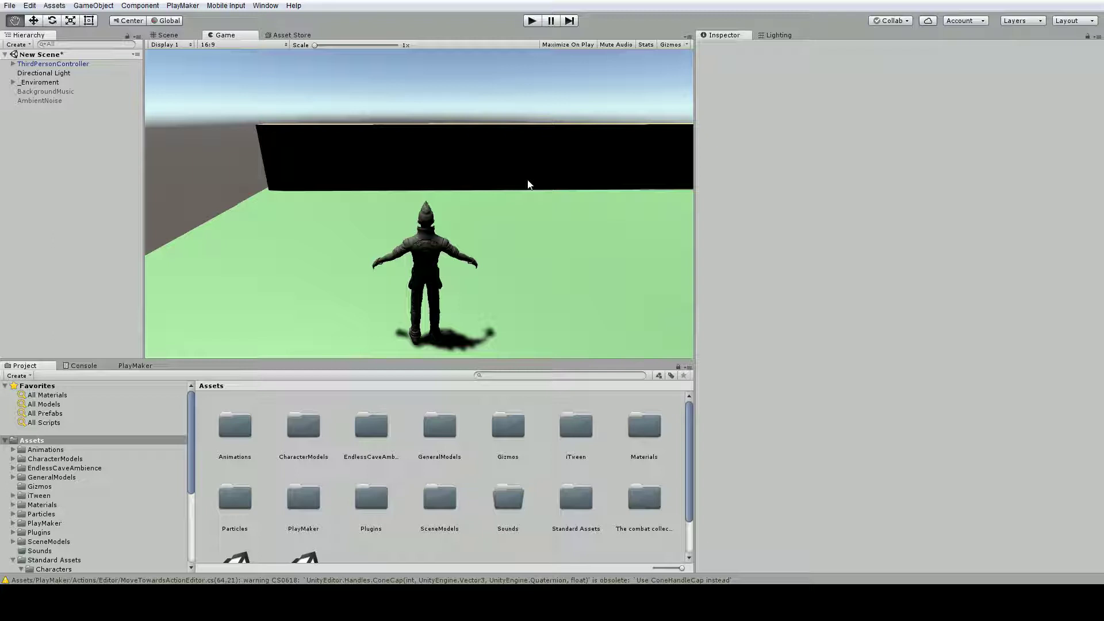
# Switch to the Scene view and frame the ThirdPersonController character from the front.
pyautogui.click(168, 35)
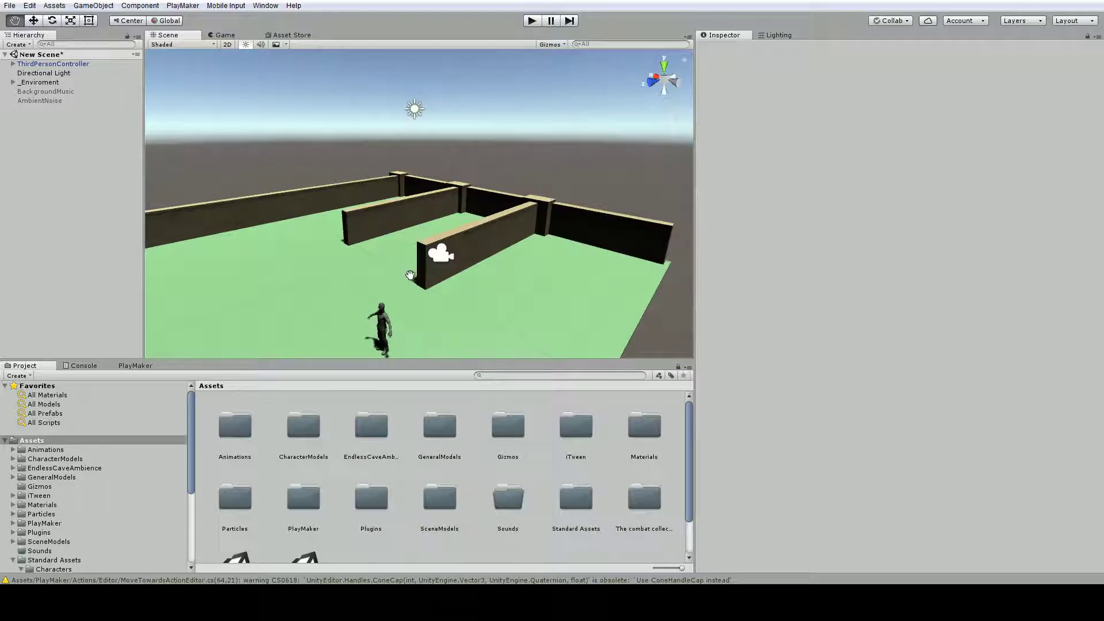
pyautogui.scroll(5, 392, 289)
pyautogui.keyDown('alt'); pyautogui.moveTo(392, 289); pyautogui.dragTo(173, 195); pyautogui.keyUp('alt')
pyautogui.scroll(-5, 329, 248)
pyautogui.doubleClick(57, 63)
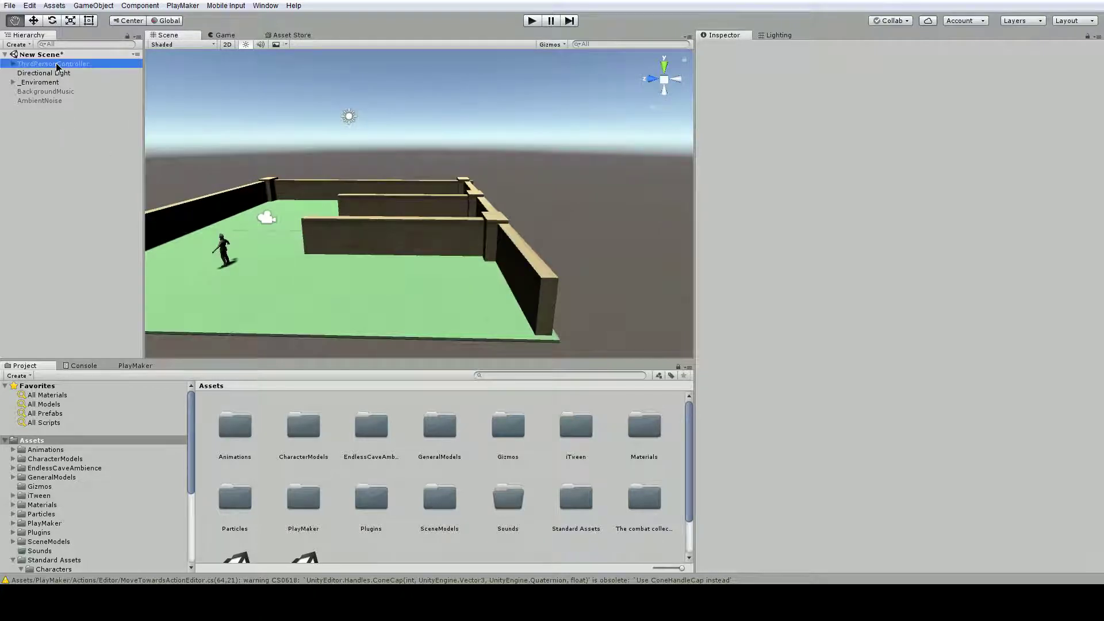
pyautogui.keyDown('alt'); pyautogui.moveTo(382, 168); pyautogui.dragTo(132, 225); pyautogui.keyUp('alt')
# Create a 3D Cube from the Hierarchy and move it away from the character along Z.
pyautogui.click(44, 112)
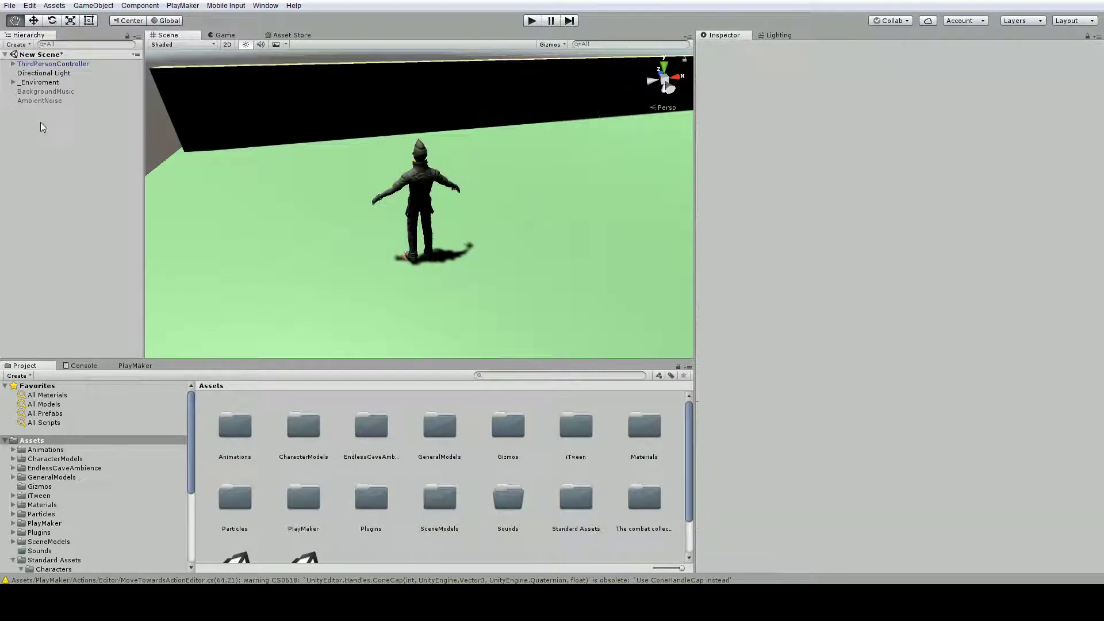
pyautogui.rightClick(41, 122)
pyautogui.moveTo(111, 235)
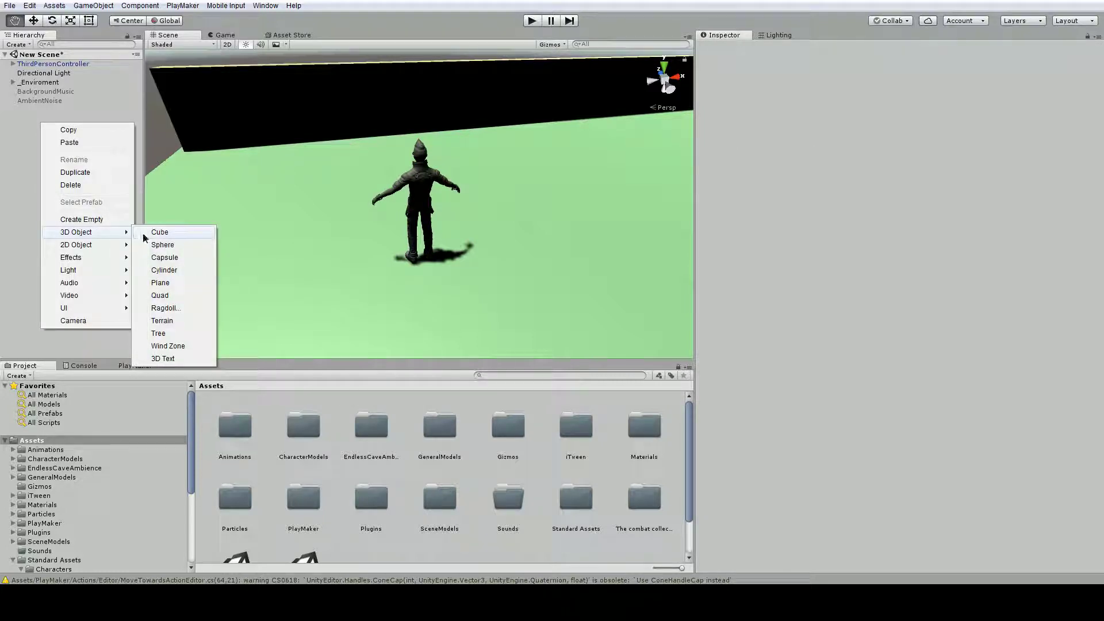
pyautogui.click(160, 232)
pyautogui.keyDown('alt'); pyautogui.moveTo(430, 226); pyautogui.dragTo(646, 234); pyautogui.keyUp('alt')
pyautogui.click(34, 22)
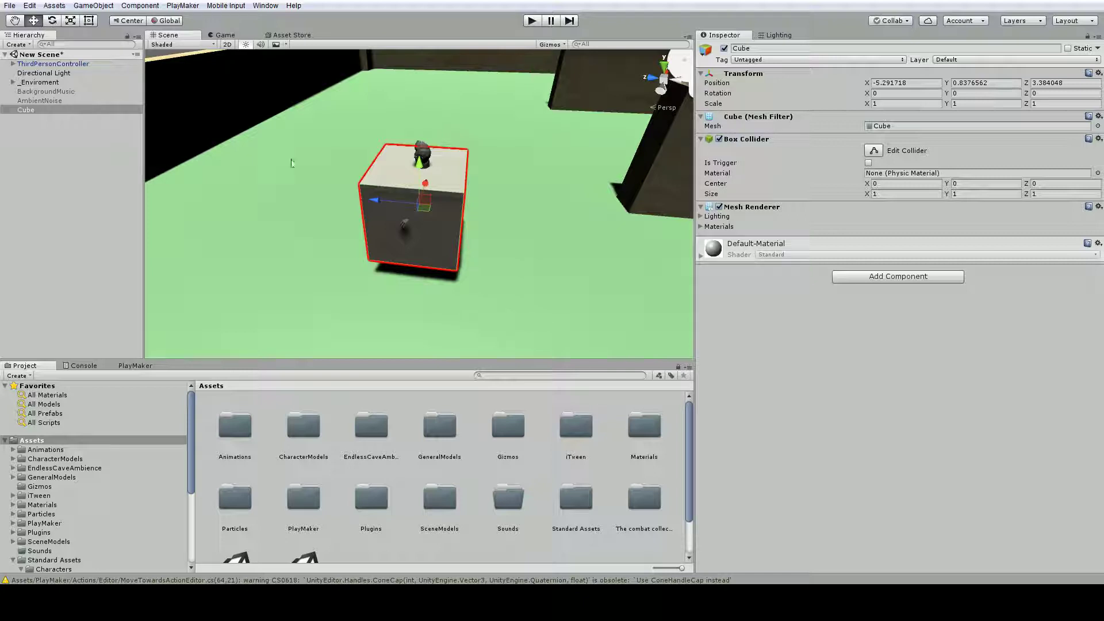
pyautogui.moveTo(373, 205); pyautogui.dragTo(193, 188)
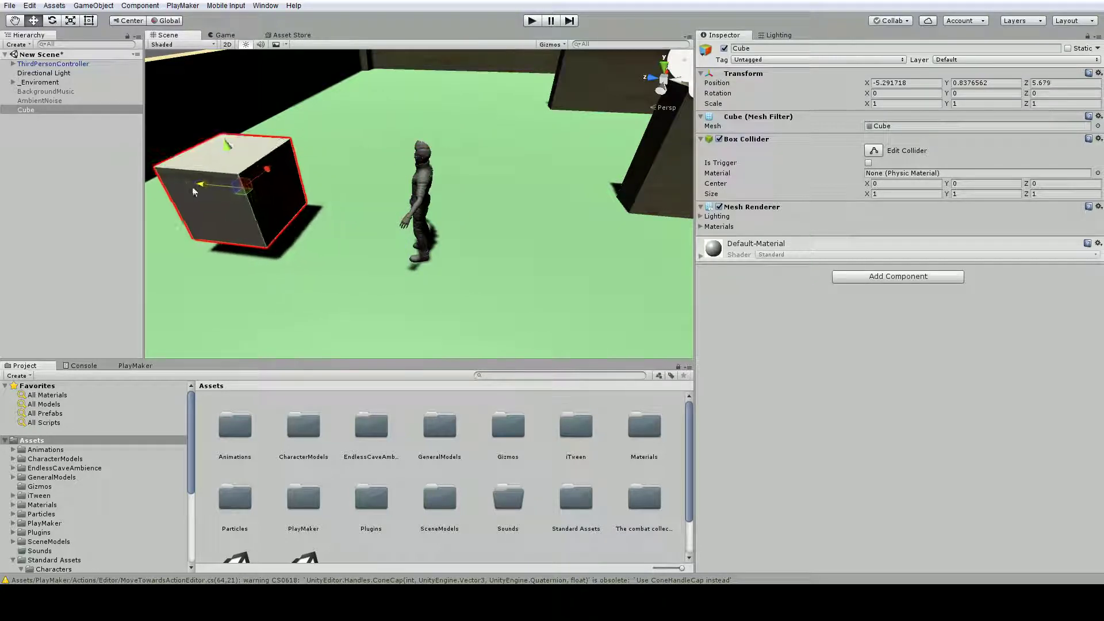
# Set the Cube's scale to 0.5 on X, Y and Z.
pyautogui.click(901, 101)
pyautogui.write('.5')
pyautogui.press('Tab')
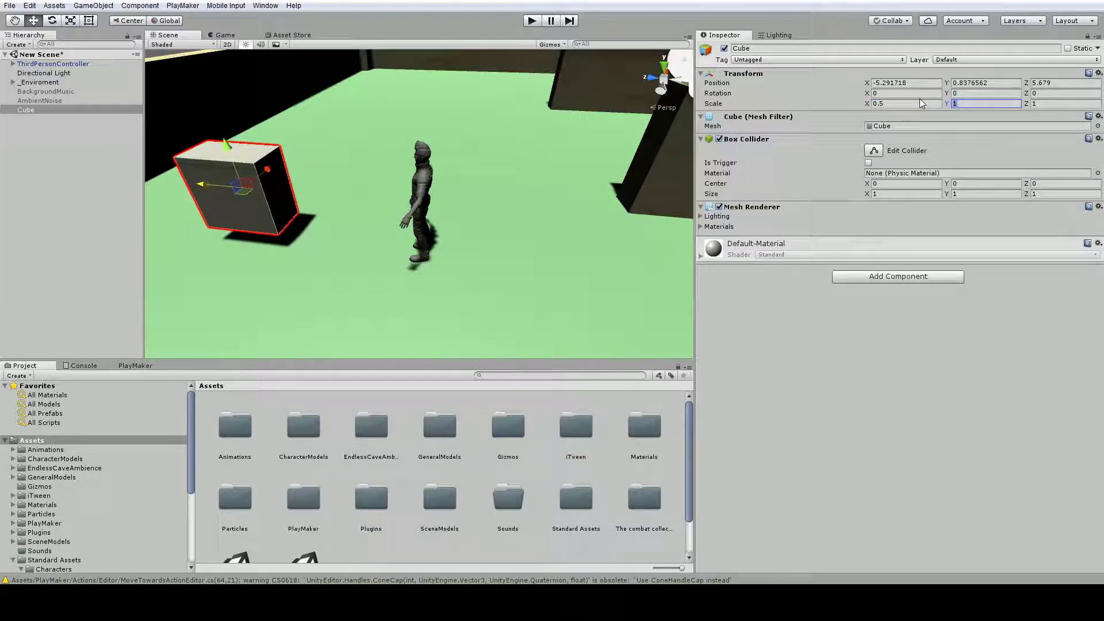
pyautogui.write('.5')
pyautogui.press('Tab')
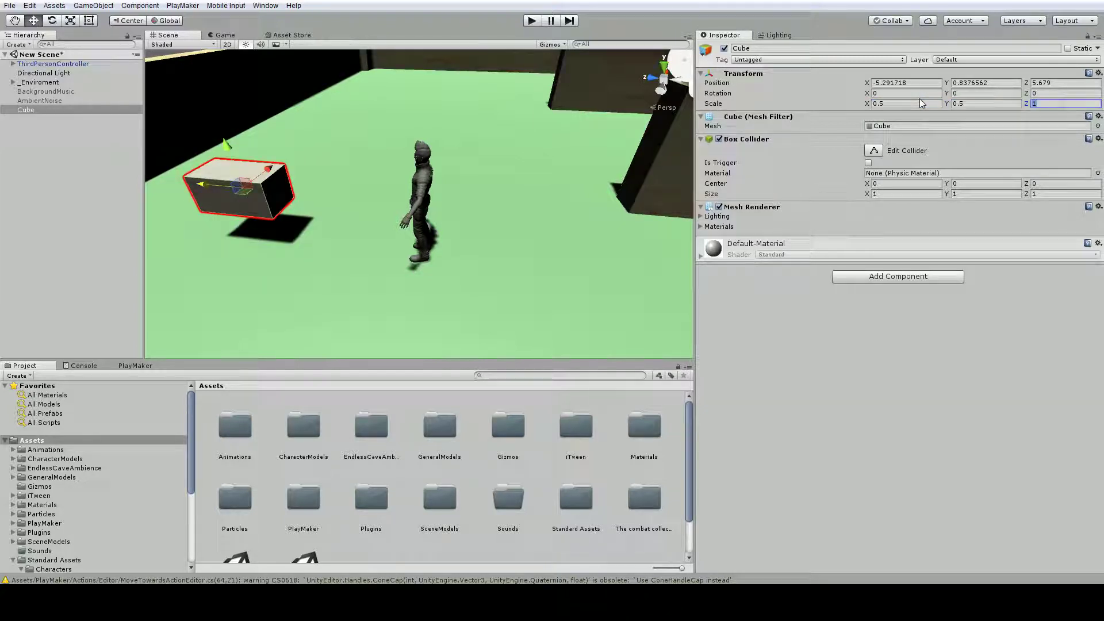
pyautogui.write('.5')
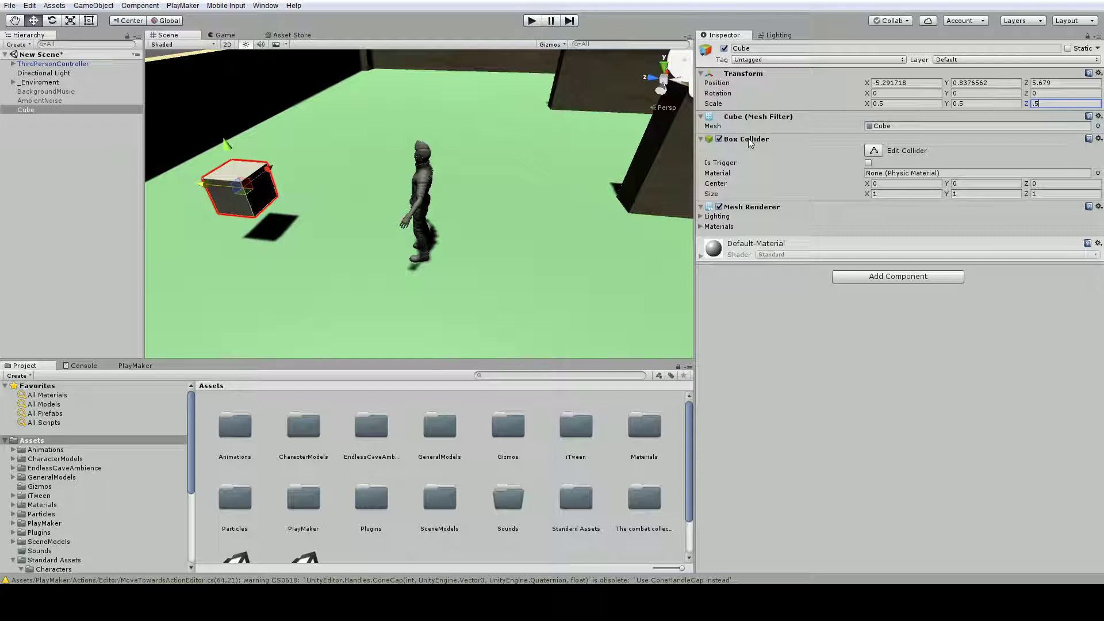
pyautogui.click(718, 207)
pyautogui.click(718, 207)
pyautogui.click(719, 207)
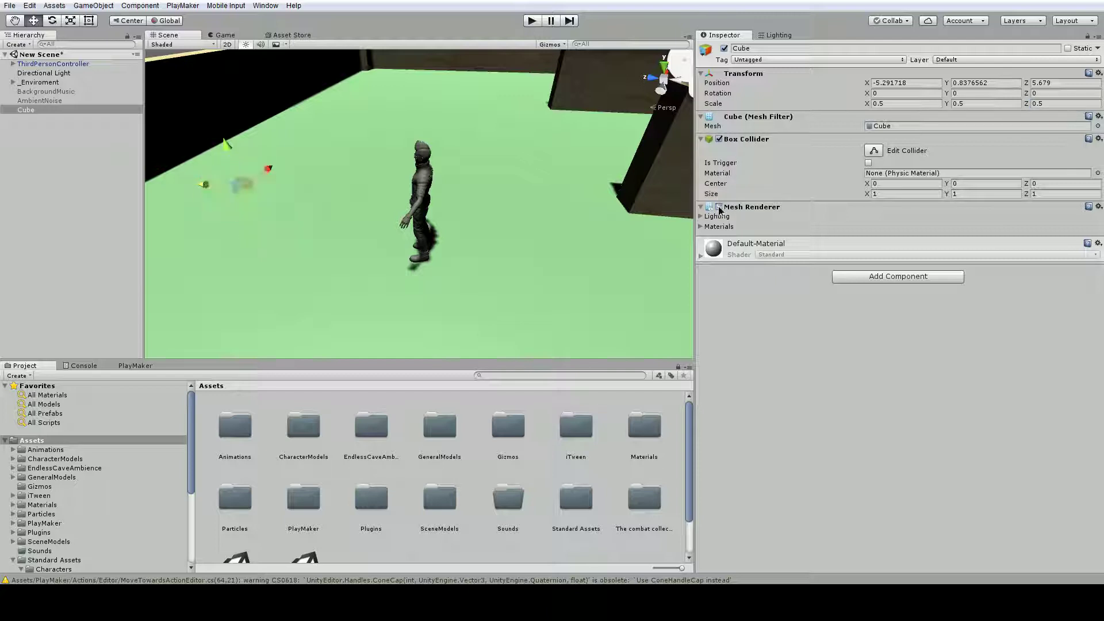
pyautogui.click(719, 207)
pyautogui.click(719, 207)
pyautogui.click(719, 207)
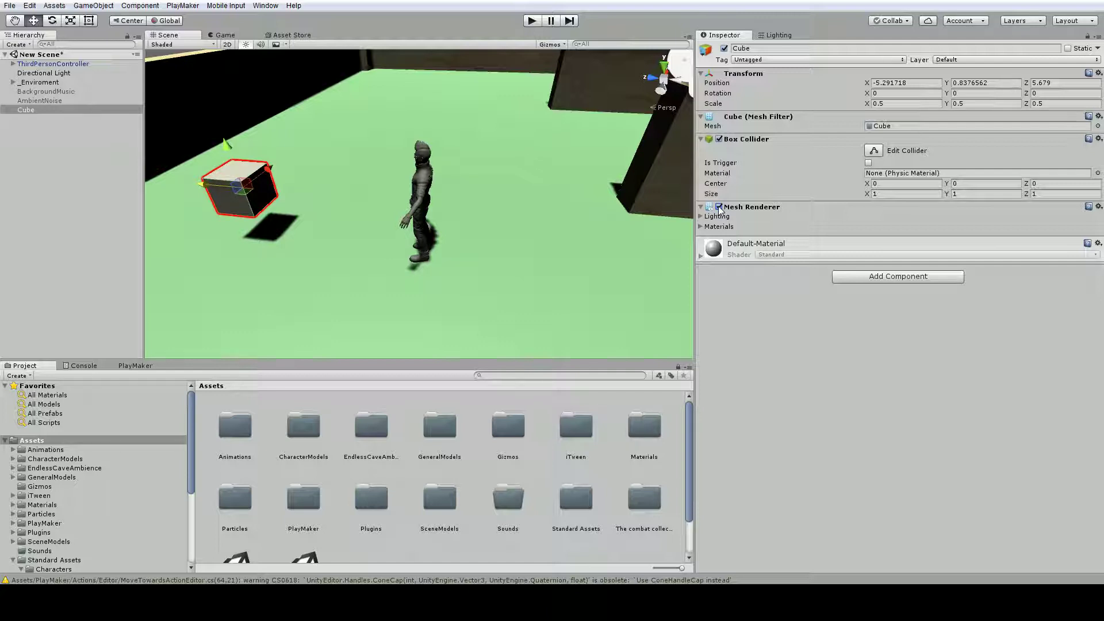
pyautogui.click(719, 139)
pyautogui.click(719, 139)
pyautogui.click(532, 23)
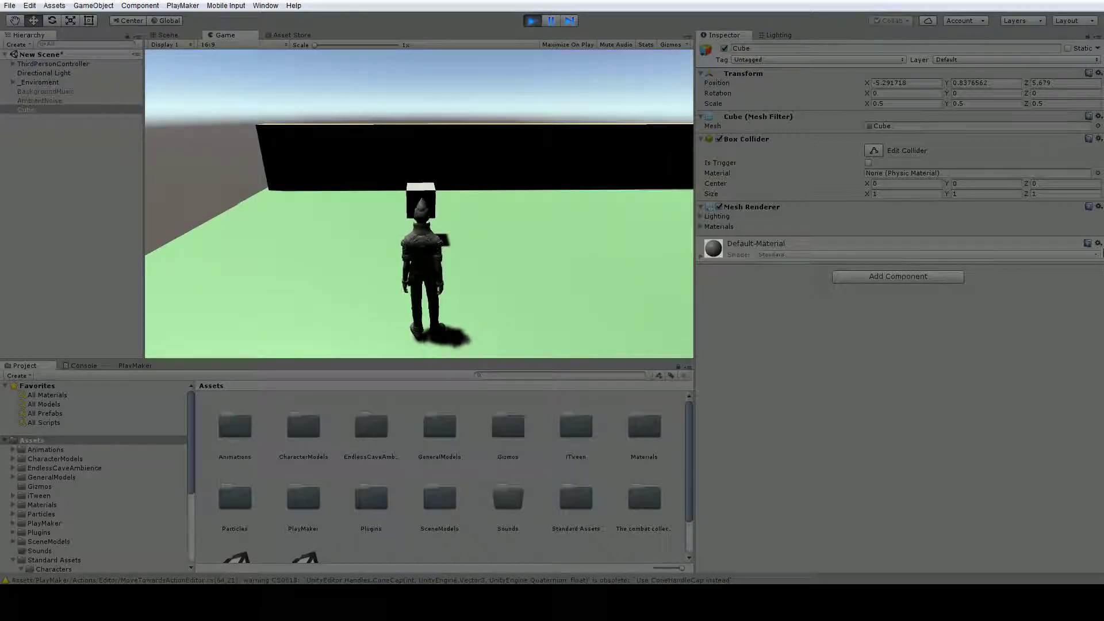
# Walk the character with WASD toward and around the cube in Play mode.
pyautogui.press('a')
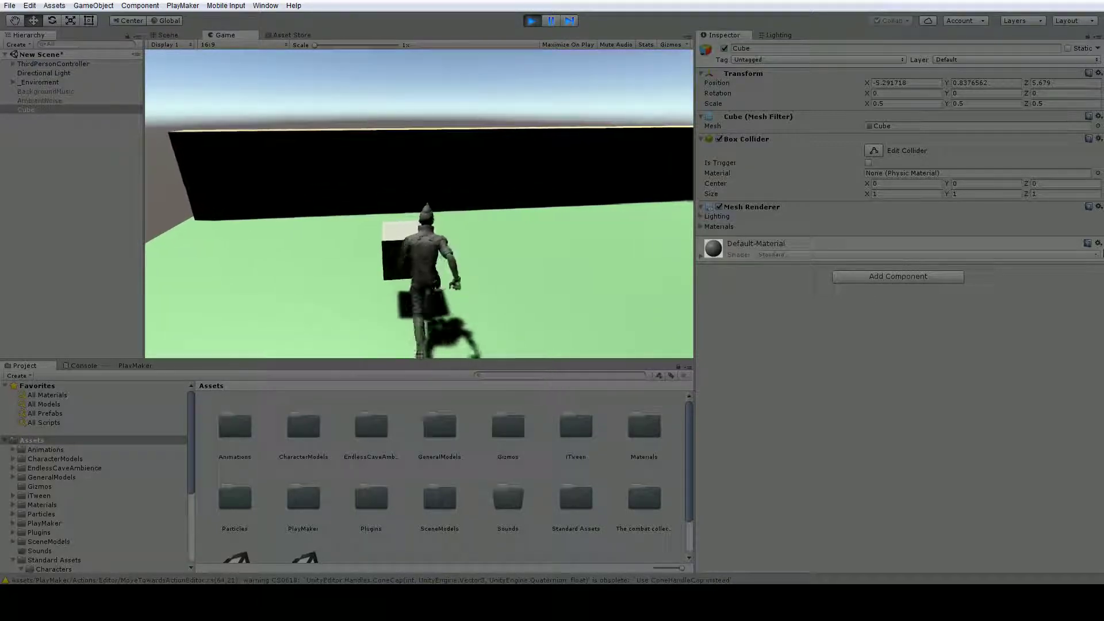
pyautogui.press('w')
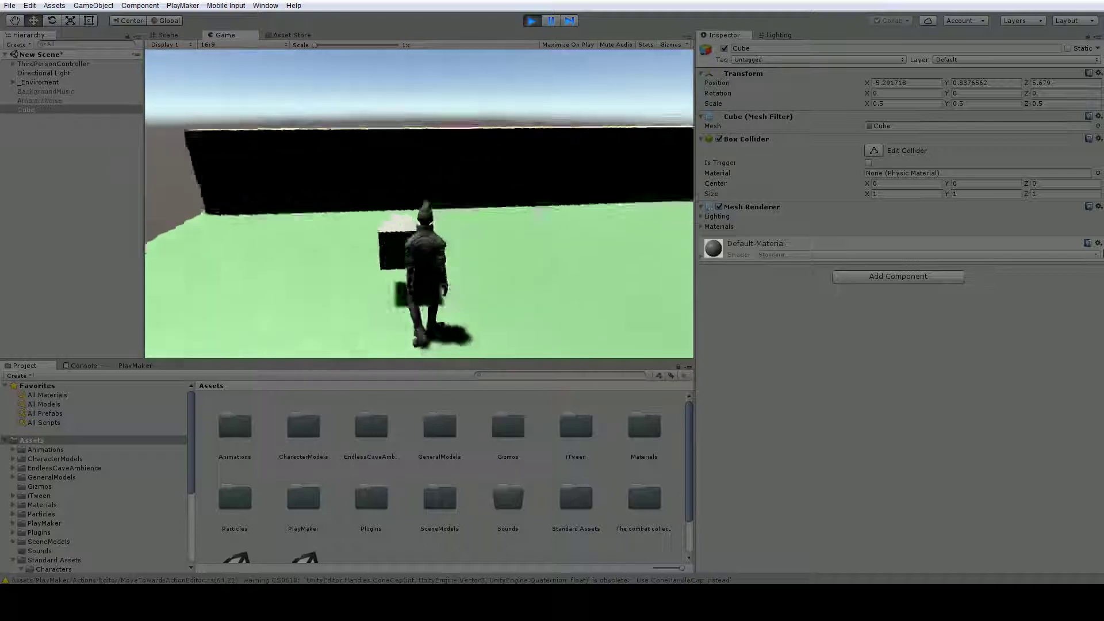
pyautogui.press('d')
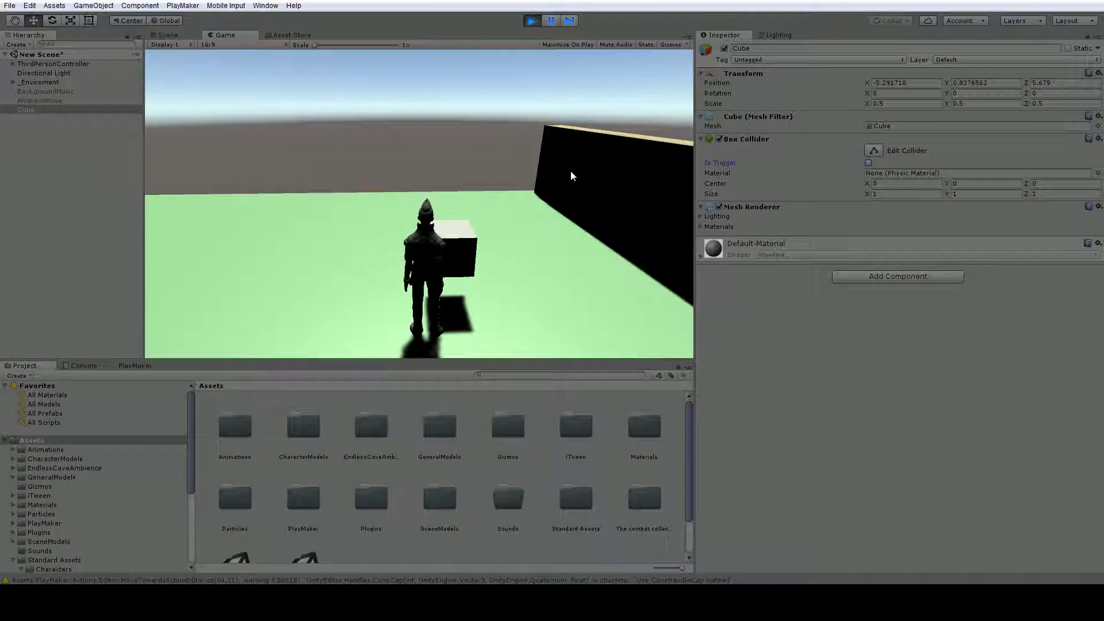
pyautogui.press('w')
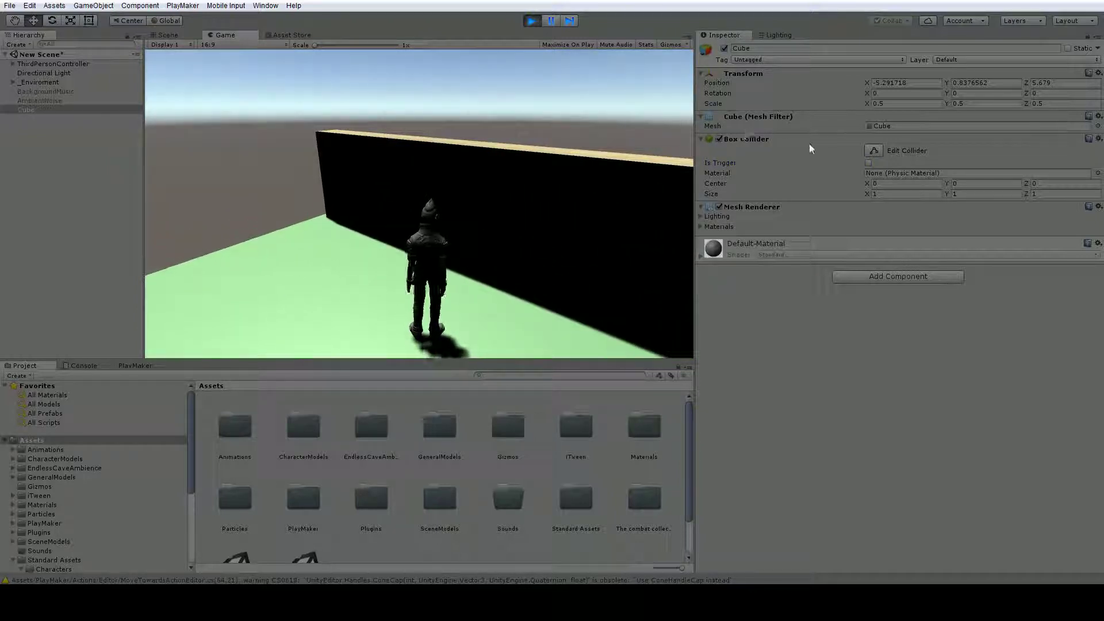
# Disable the cube's Box Collider mid-play, walk the character through the cube, then stop Play.
pyautogui.click(719, 140)
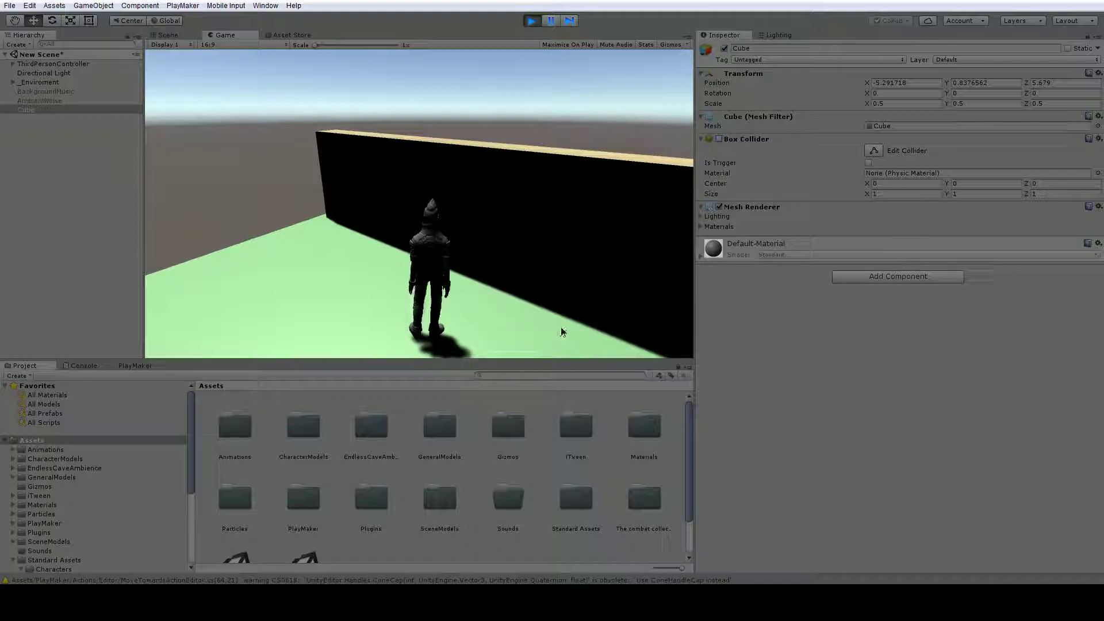
pyautogui.press('s')
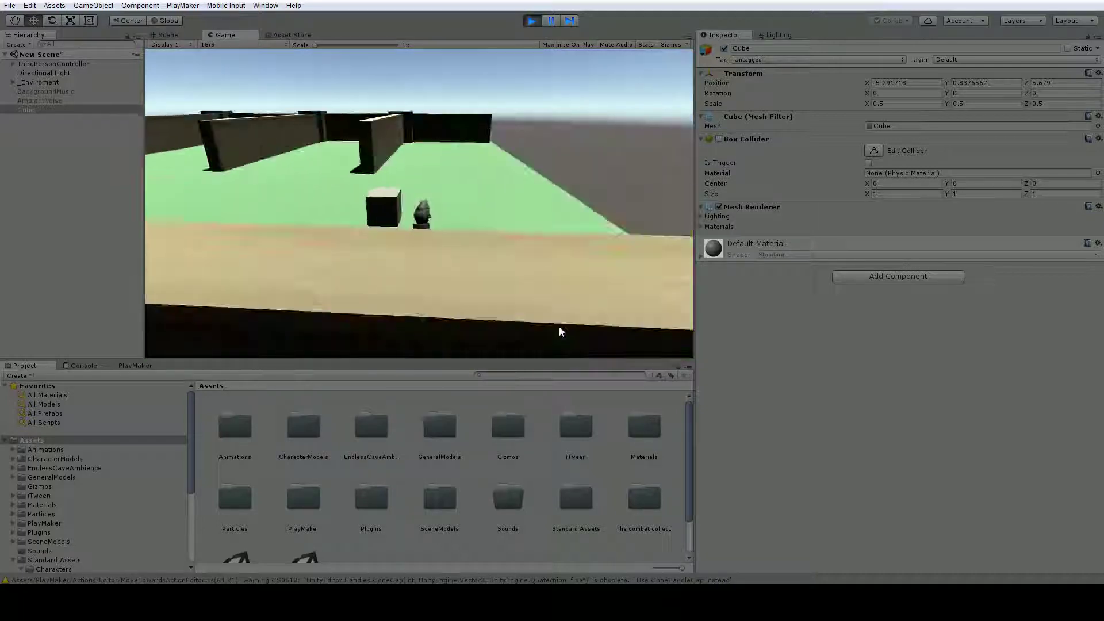
pyautogui.press('w')
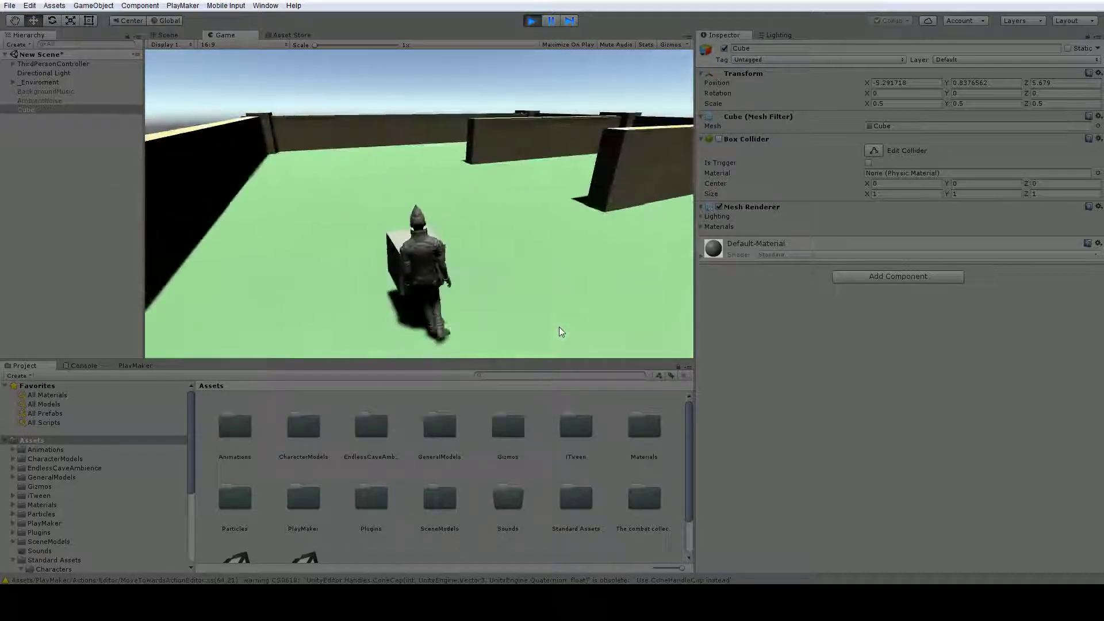
pyautogui.press('s')
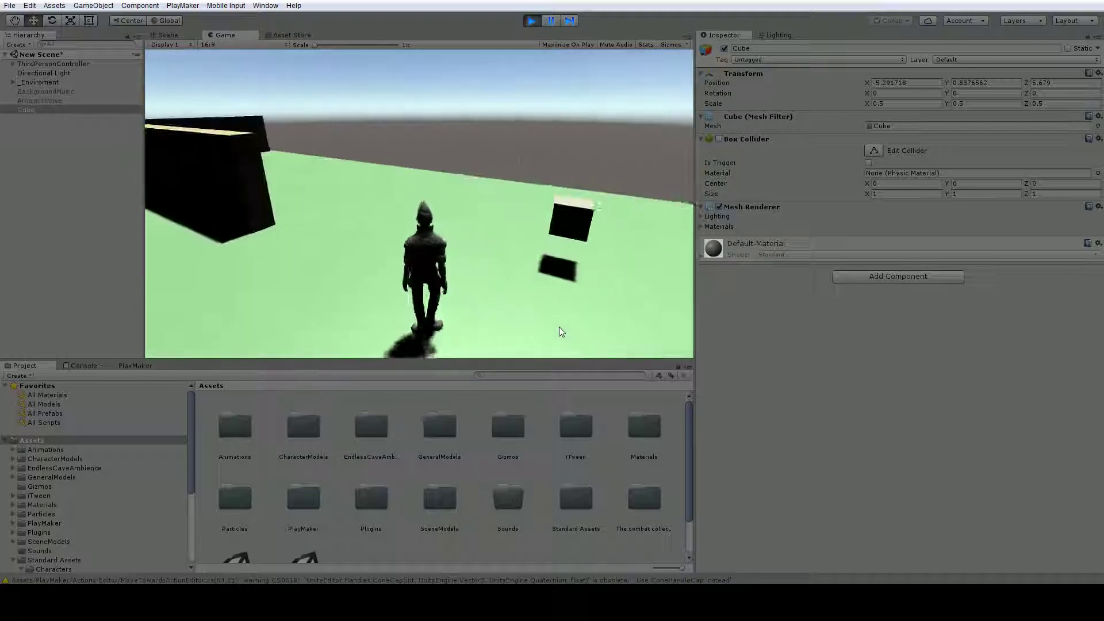
pyautogui.press('w')
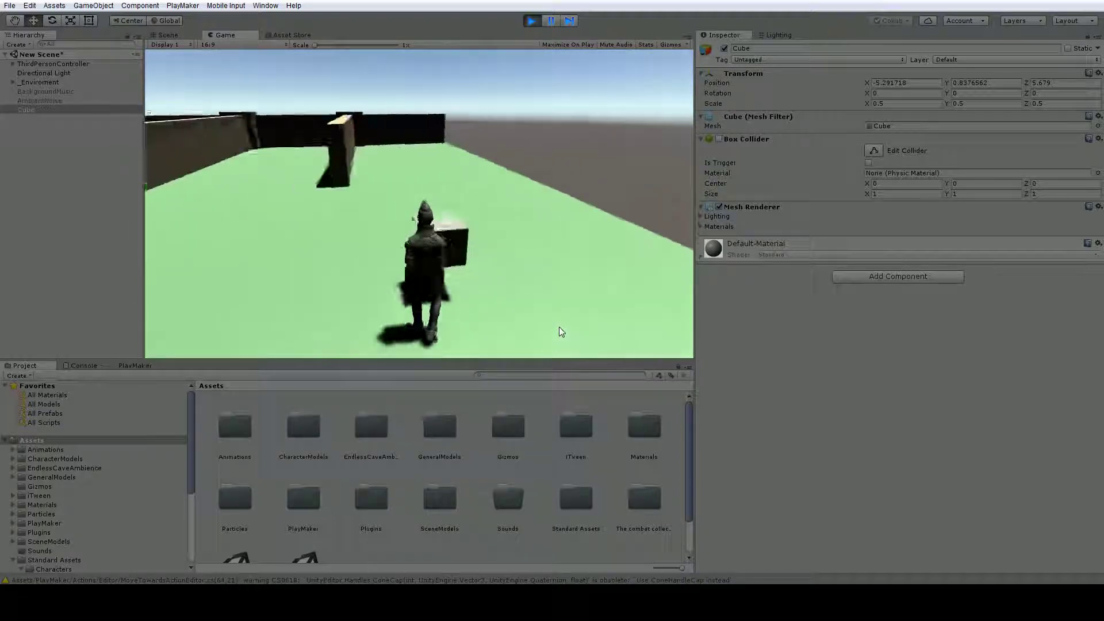
pyautogui.press('w')
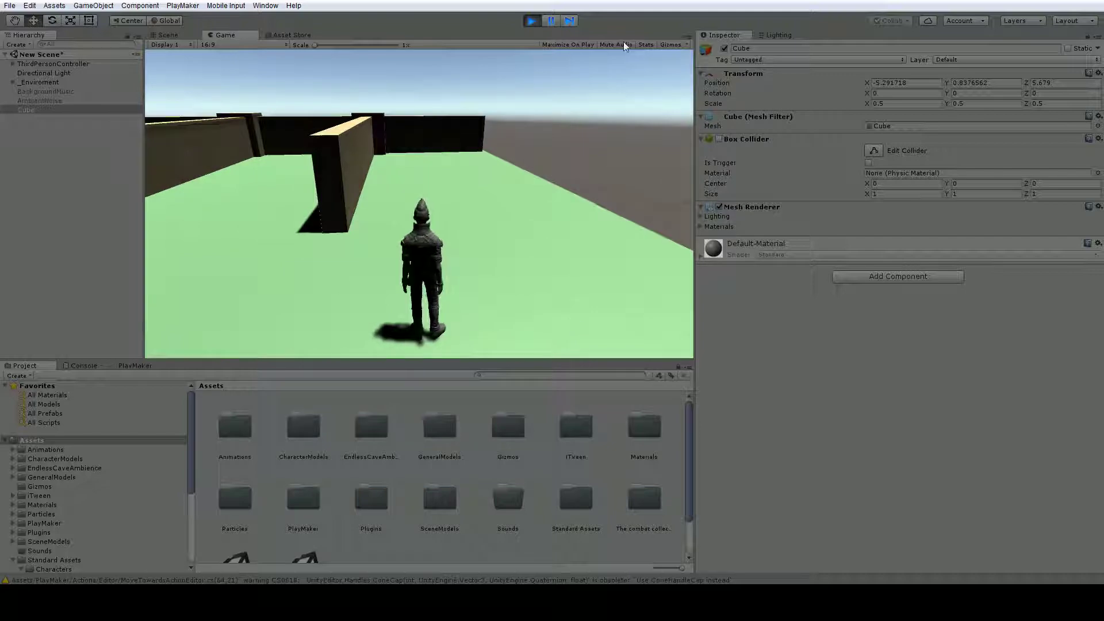
pyautogui.click(533, 23)
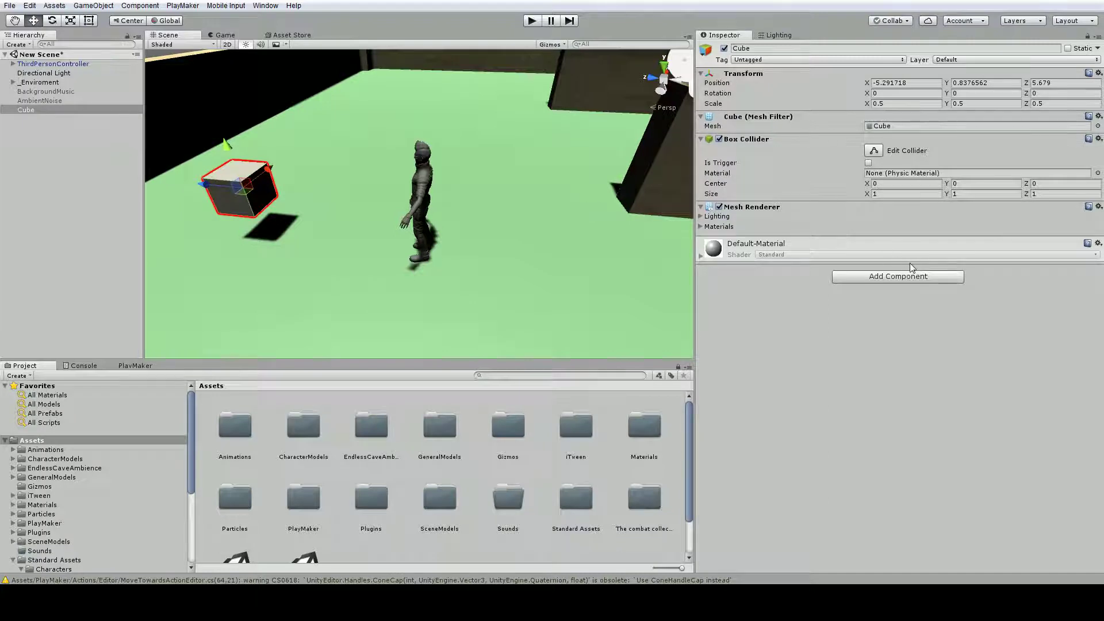
# Add a Rigidbody to the Cube by searching 'rigi', then lift the cube above the floor.
pyautogui.click(881, 277)
pyautogui.write('ri')
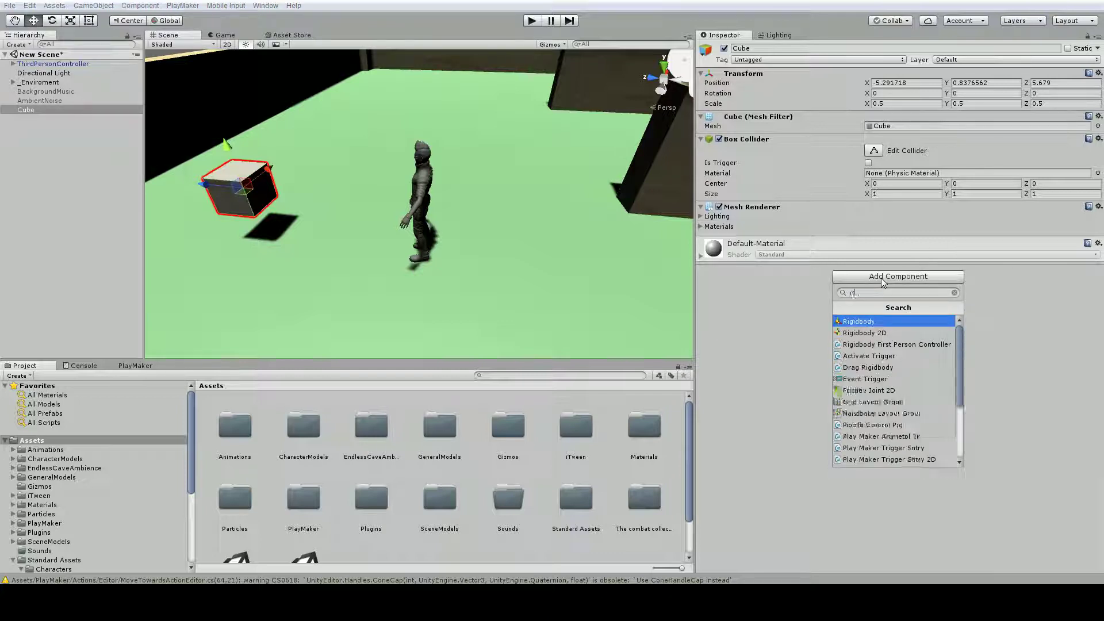
pyautogui.write('gi')
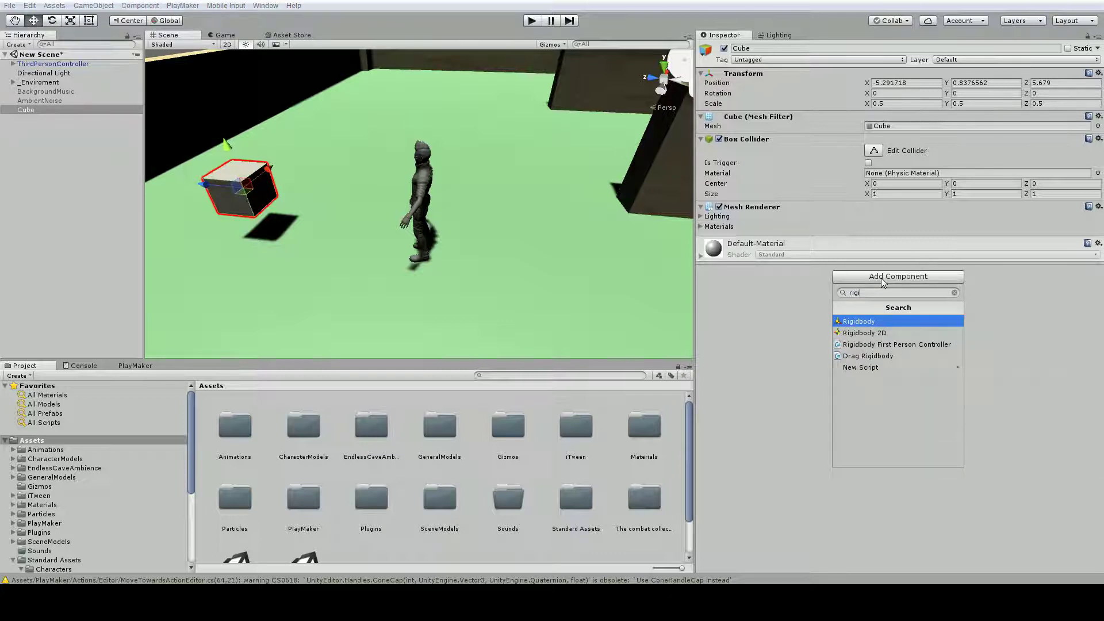
pyautogui.click(860, 321)
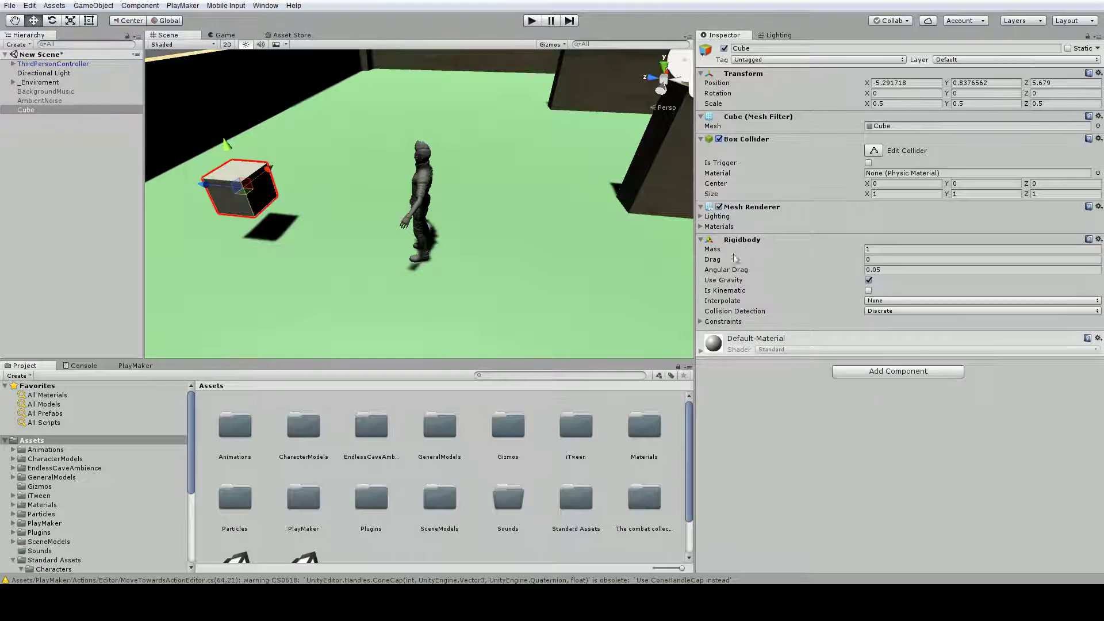
pyautogui.moveTo(738, 281)
pyautogui.moveTo(226, 146); pyautogui.dragTo(181, 37)
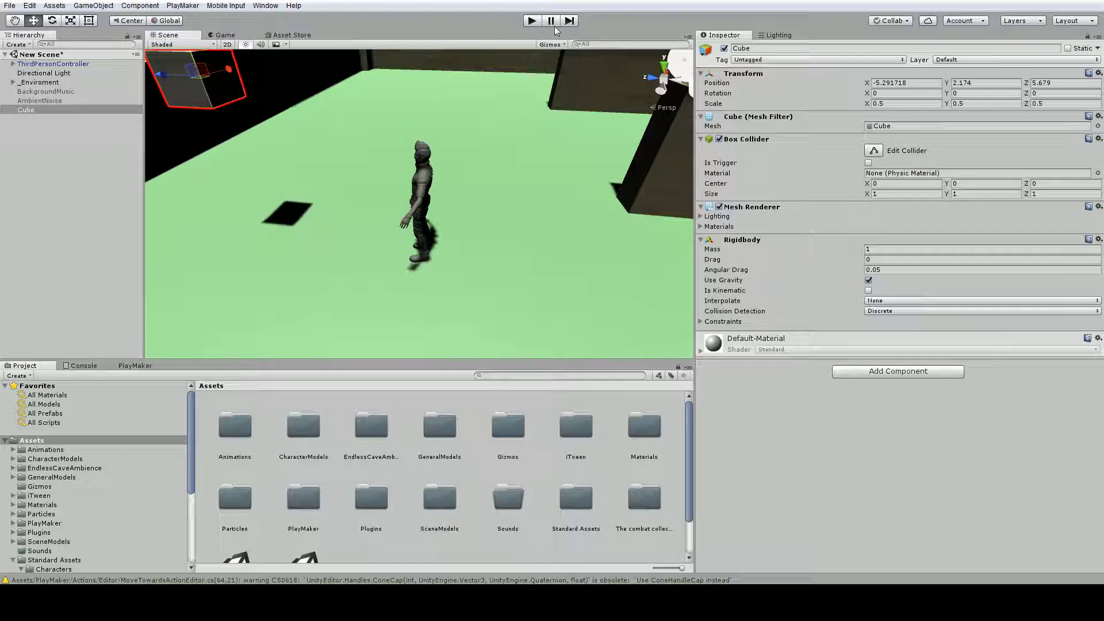
# Start and stop Play mode three times to watch the raised cube.
pyautogui.click(532, 21)
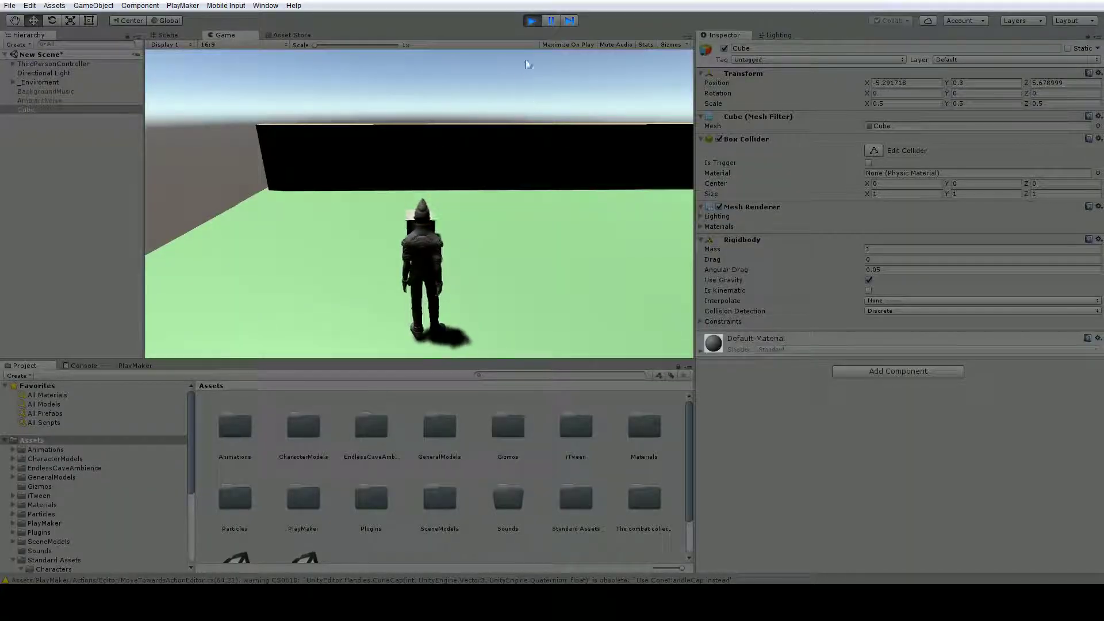
pyautogui.click(532, 21)
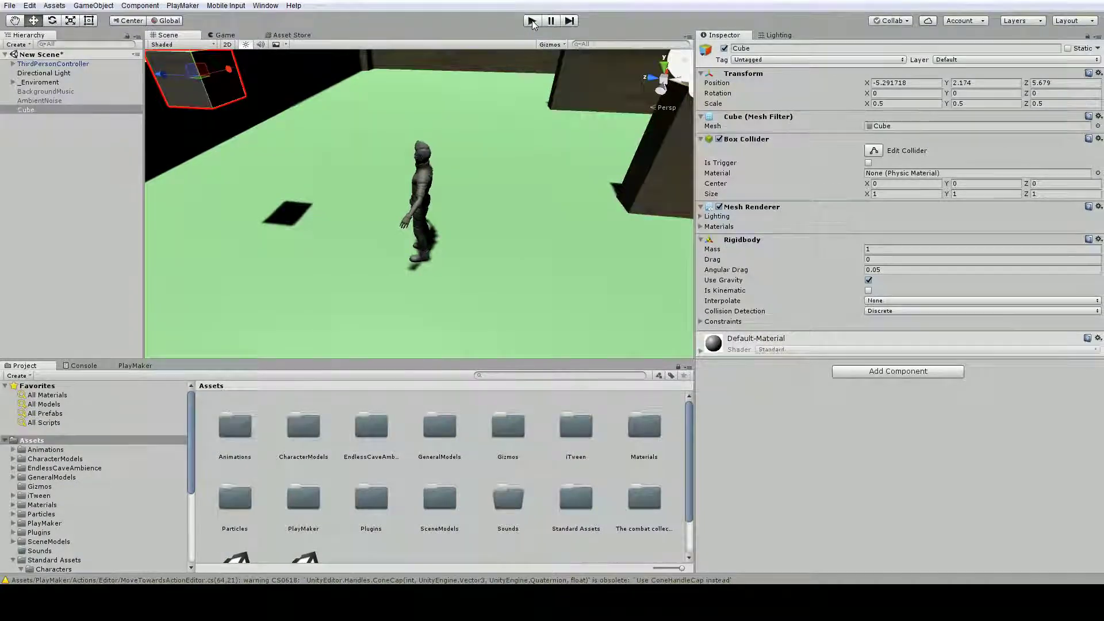
pyautogui.click(531, 21)
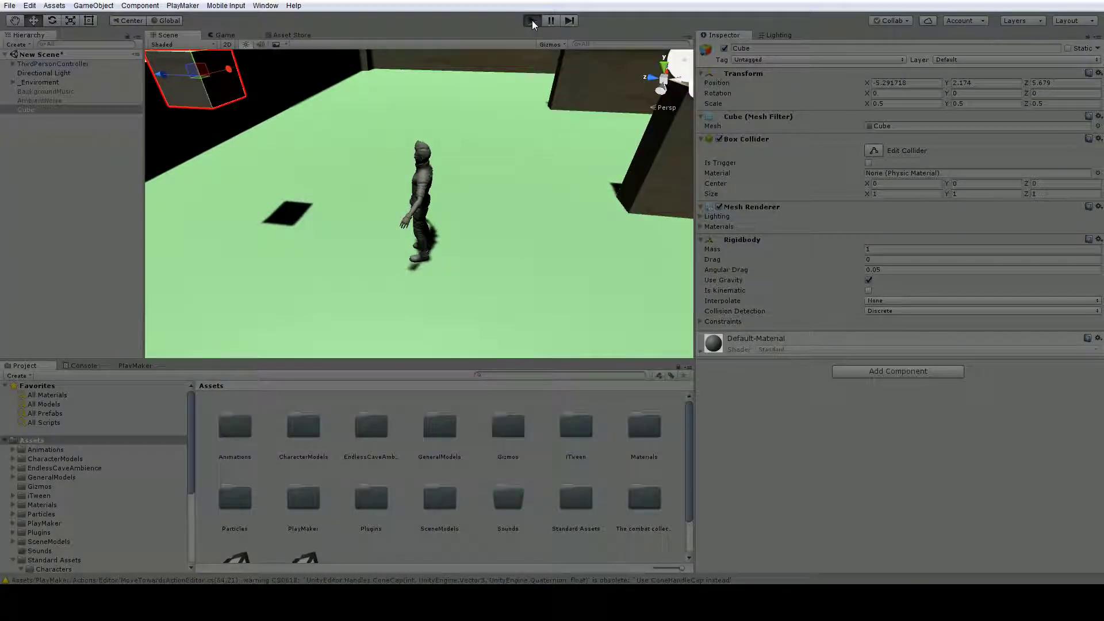
pyautogui.click(532, 20)
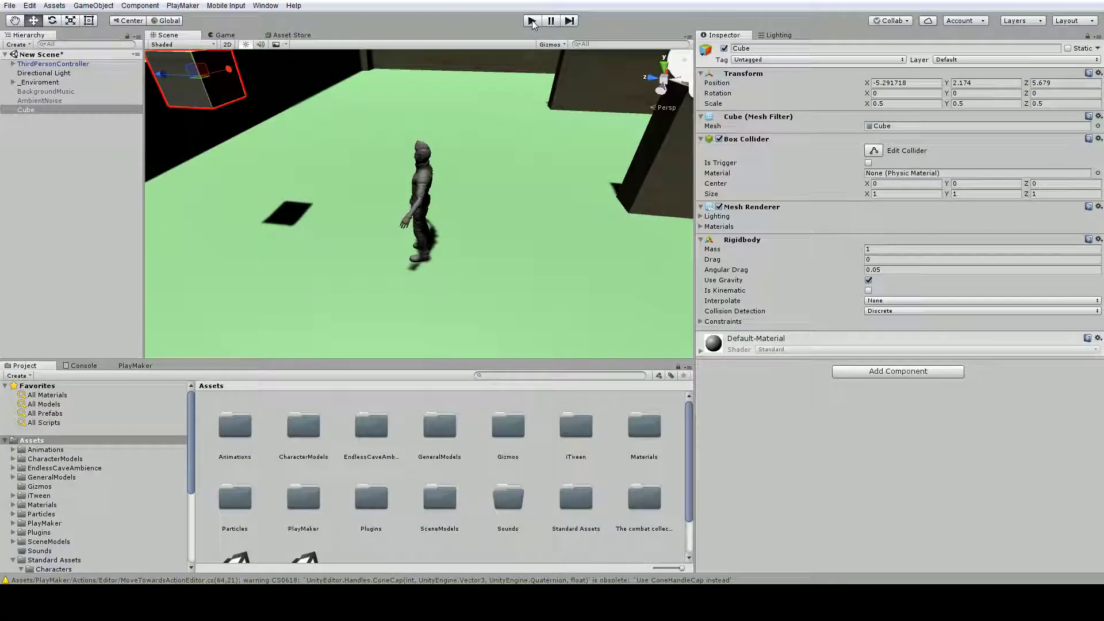
pyautogui.click(532, 21)
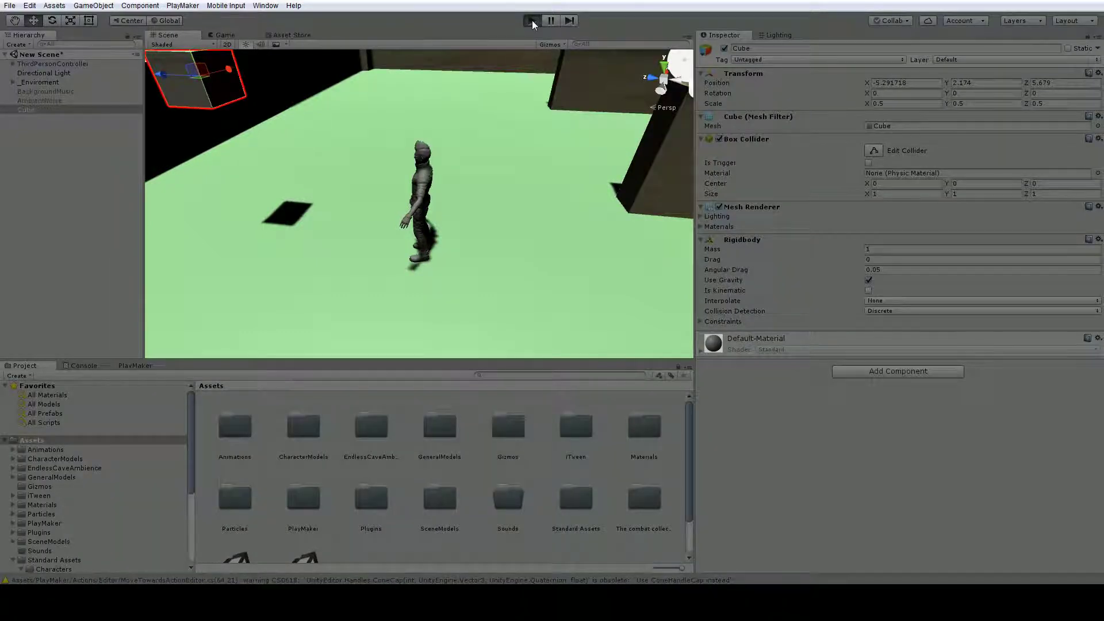
pyautogui.click(532, 21)
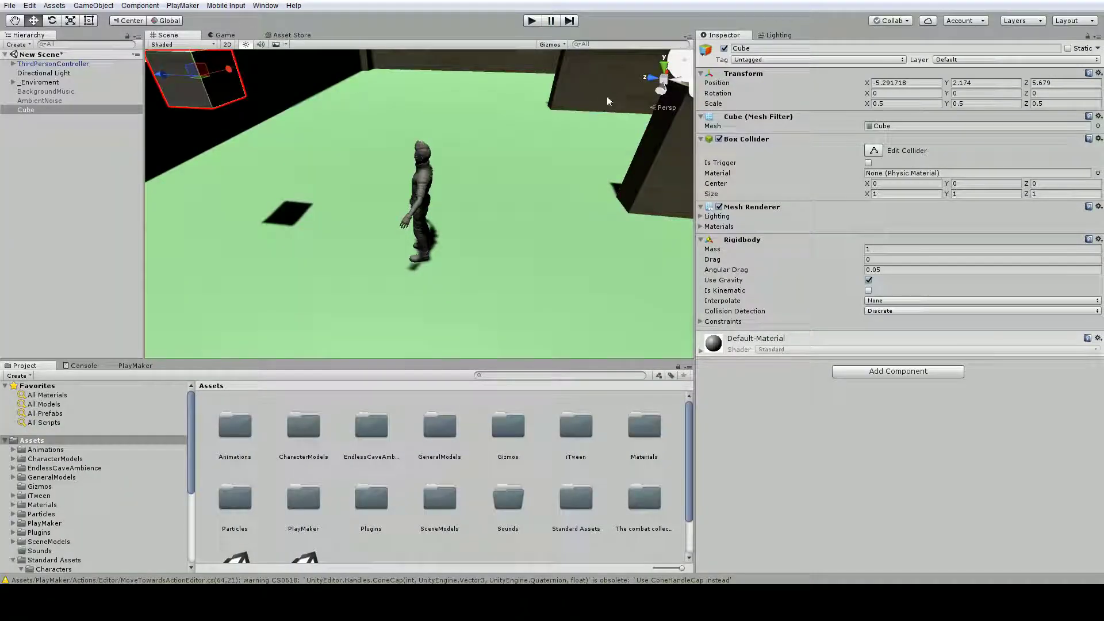
# Turn off the Box Collider and play until the cube falls through the floor, then stop.
pyautogui.click(719, 139)
pyautogui.click(530, 21)
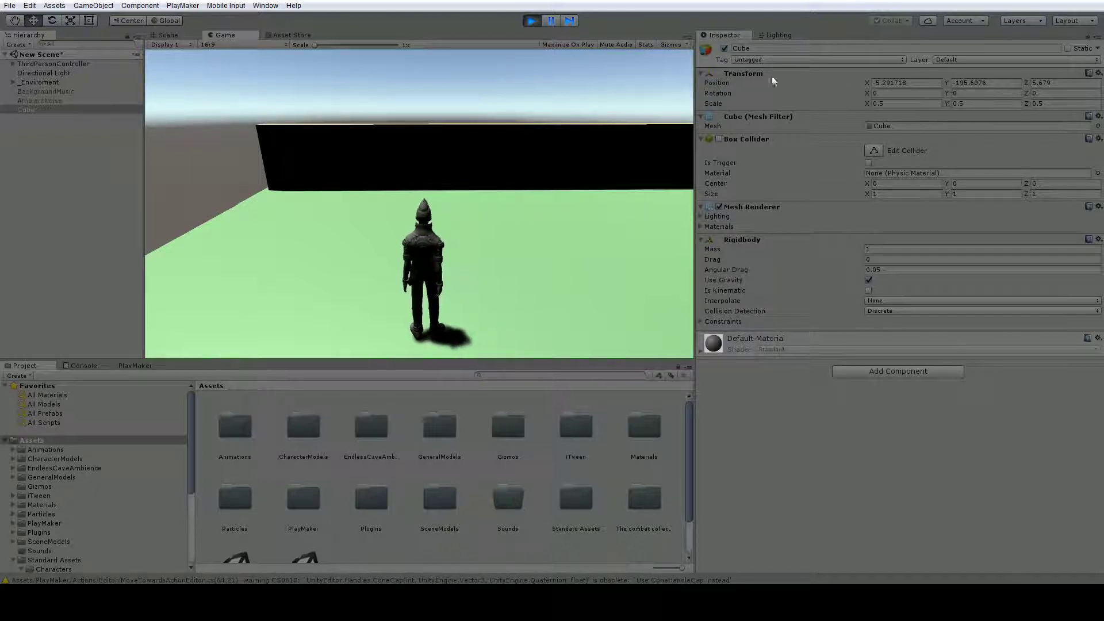
pyautogui.click(532, 21)
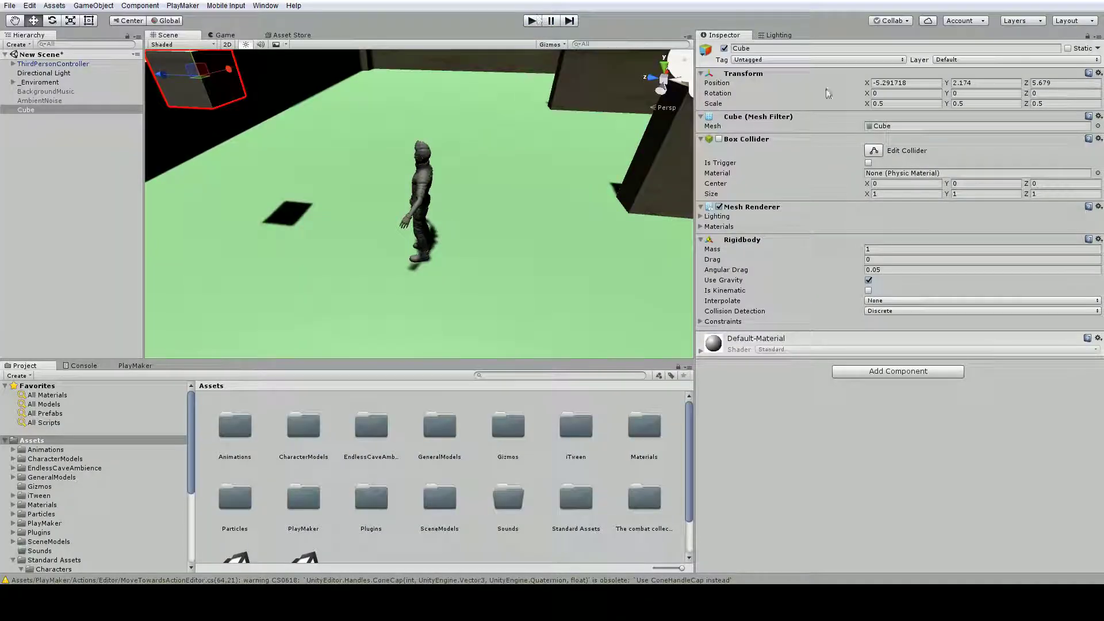
# Re-enable the Box Collider and play until the cube lands on the floor at Y 0.2.
pyautogui.click(721, 139)
pyautogui.click(530, 26)
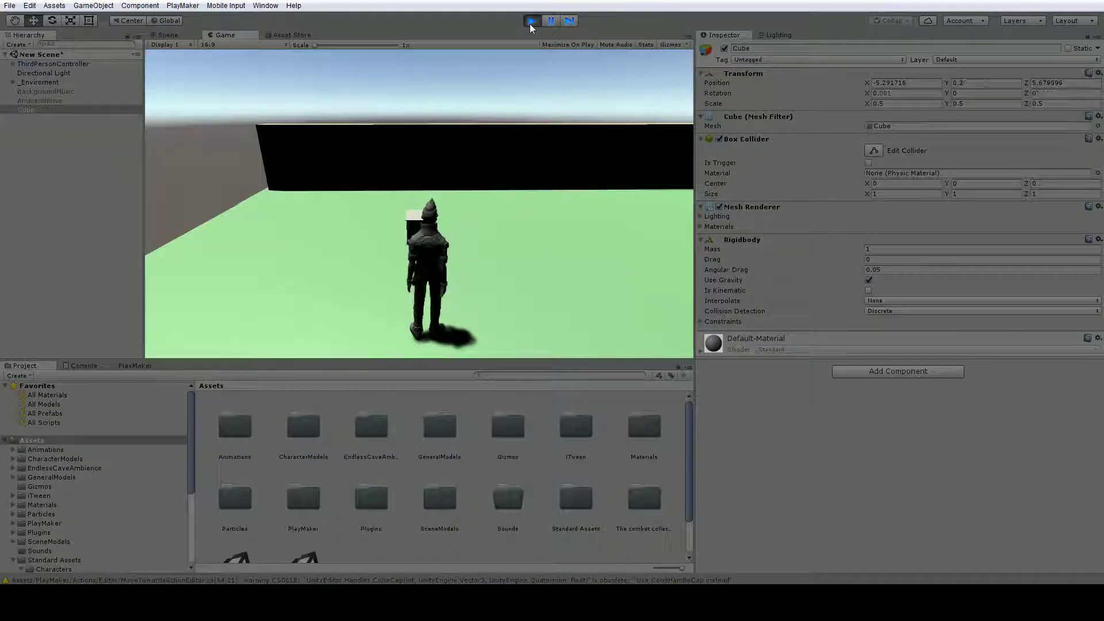
pyautogui.click(530, 24)
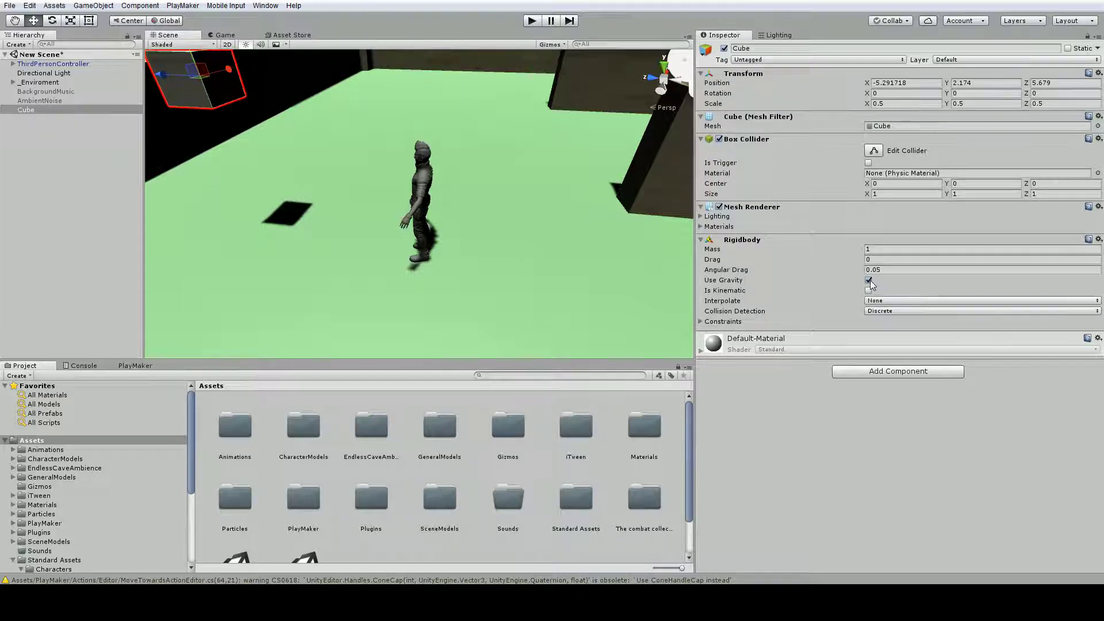
# Turn off Use Gravity, enable Is Kinematic, then play and walk the character near the hovering cube.
pyautogui.click(869, 281)
pyautogui.click(869, 290)
pyautogui.click(530, 21)
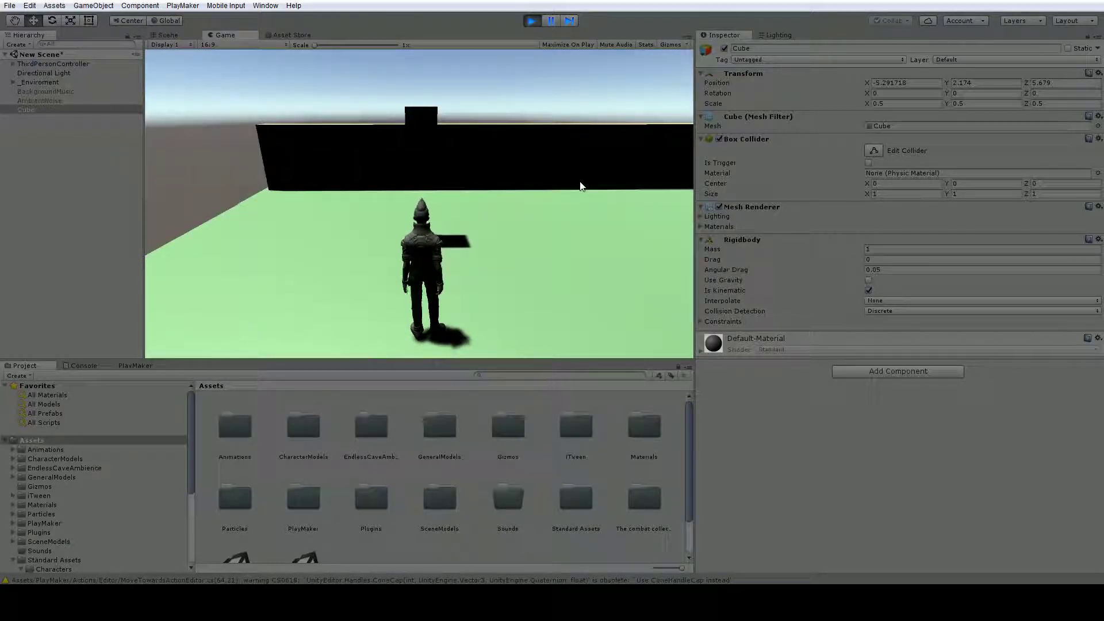
pyautogui.press('w')
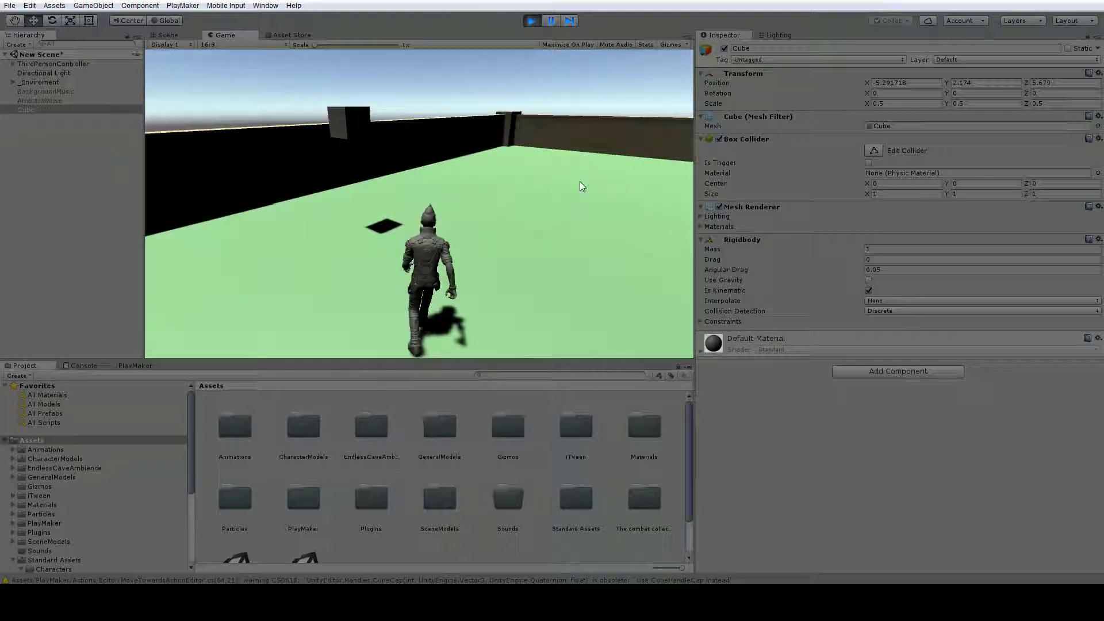
pyautogui.press('w')
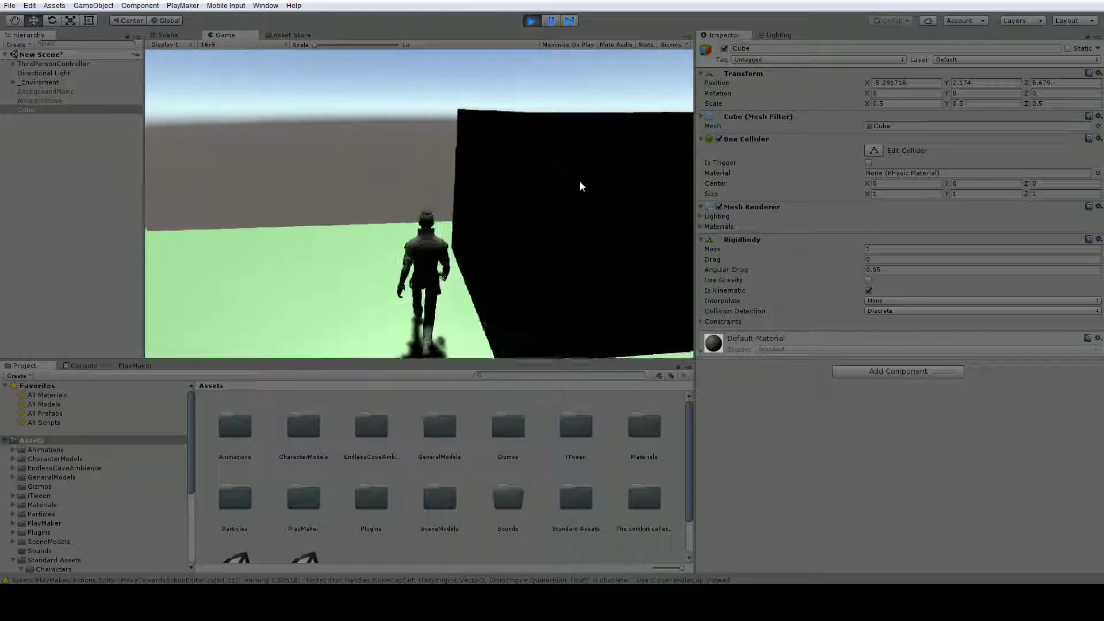
pyautogui.press('w')
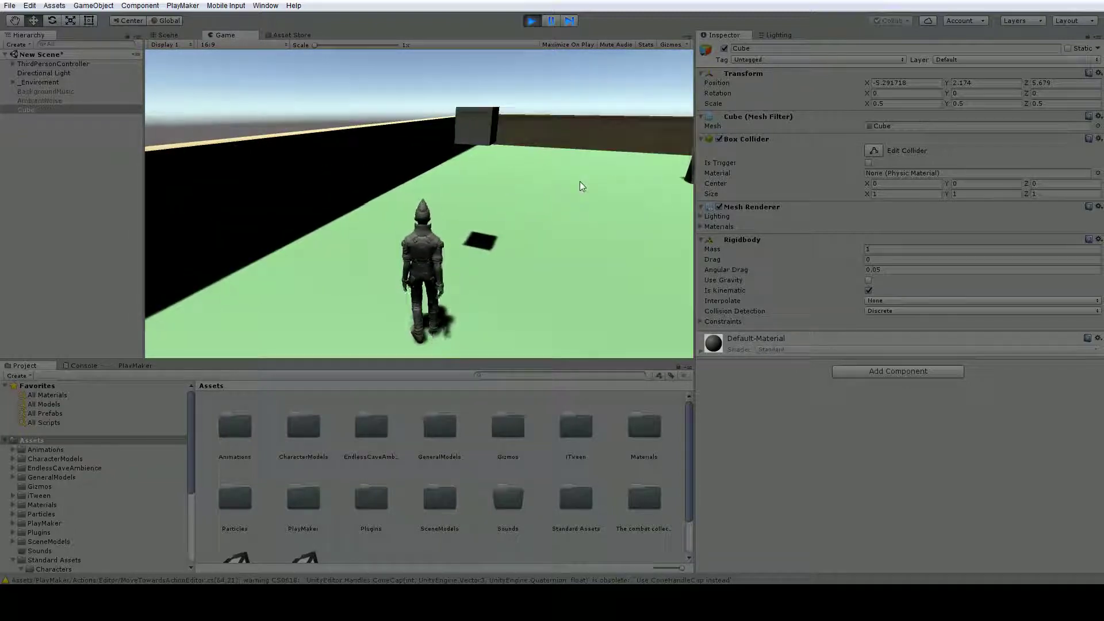